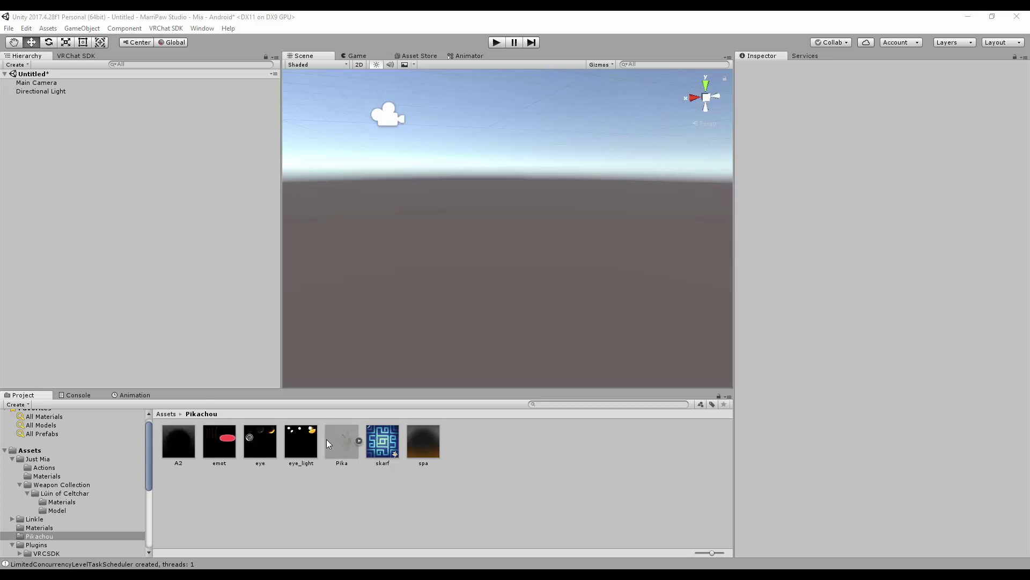
Step: Place the Pika model in the scene and select its Body mesh to see its four materials
left_click(341, 455)
left_click_drag(459, 271, 456, 247)
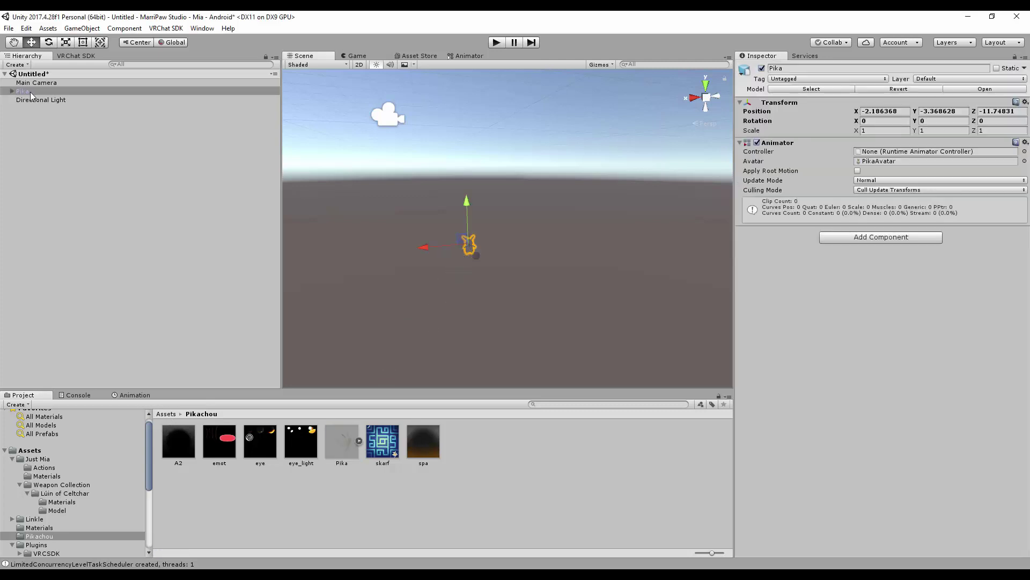
left_click(12, 91)
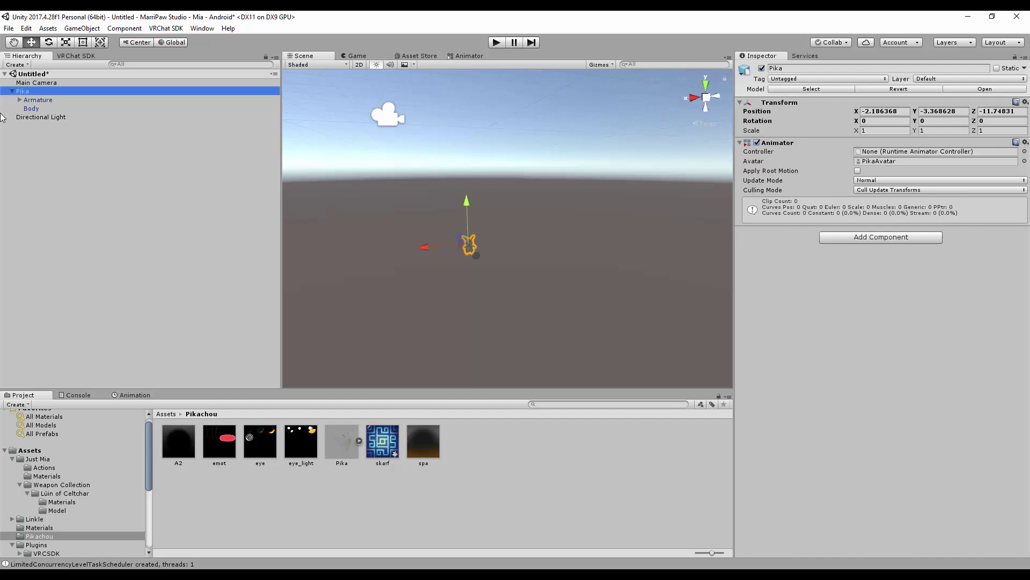
left_click(26, 110)
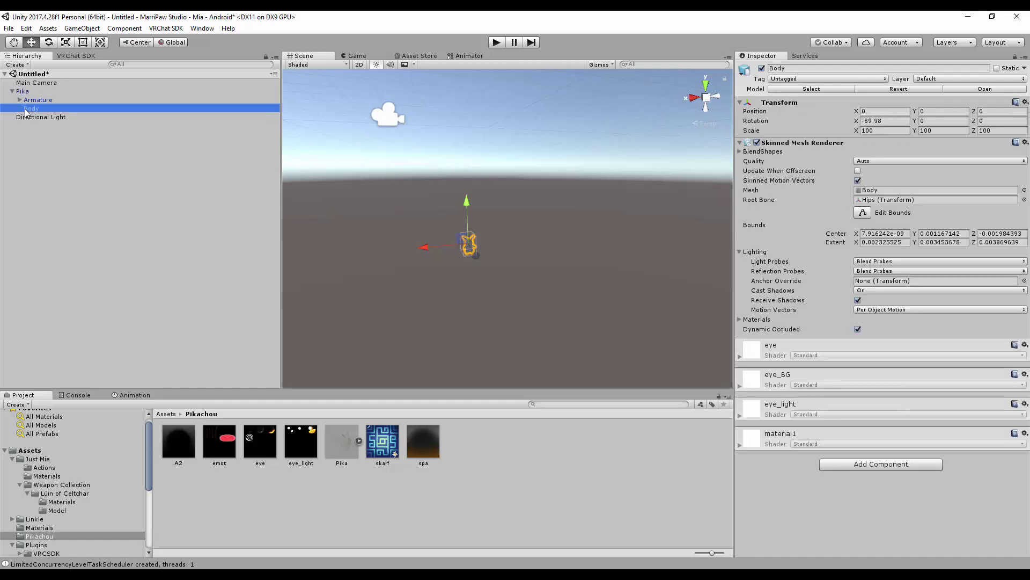
left_click(811, 359)
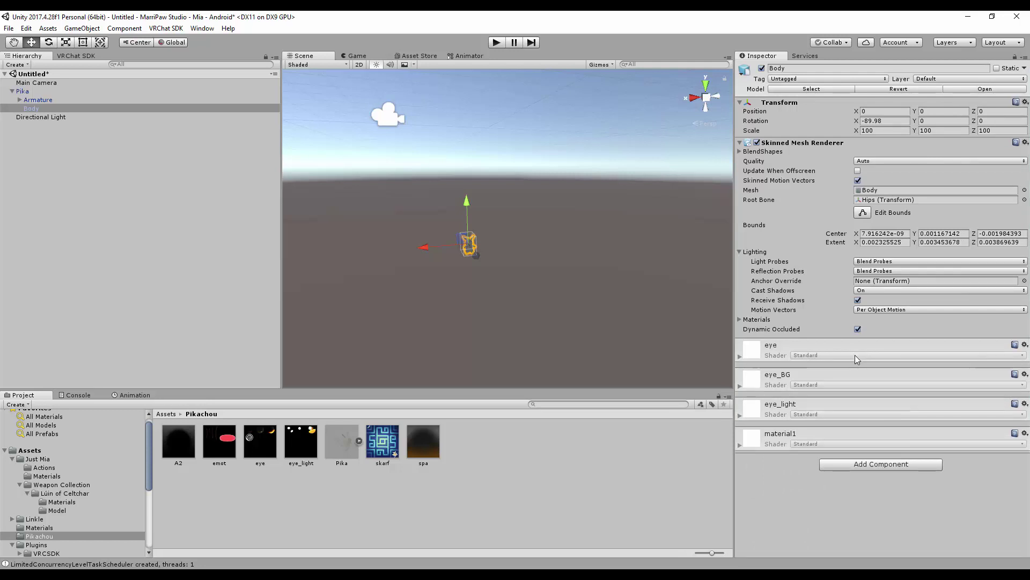
Step: Set the Pika object's Transform position to 0, 0, 0
left_click(34, 92)
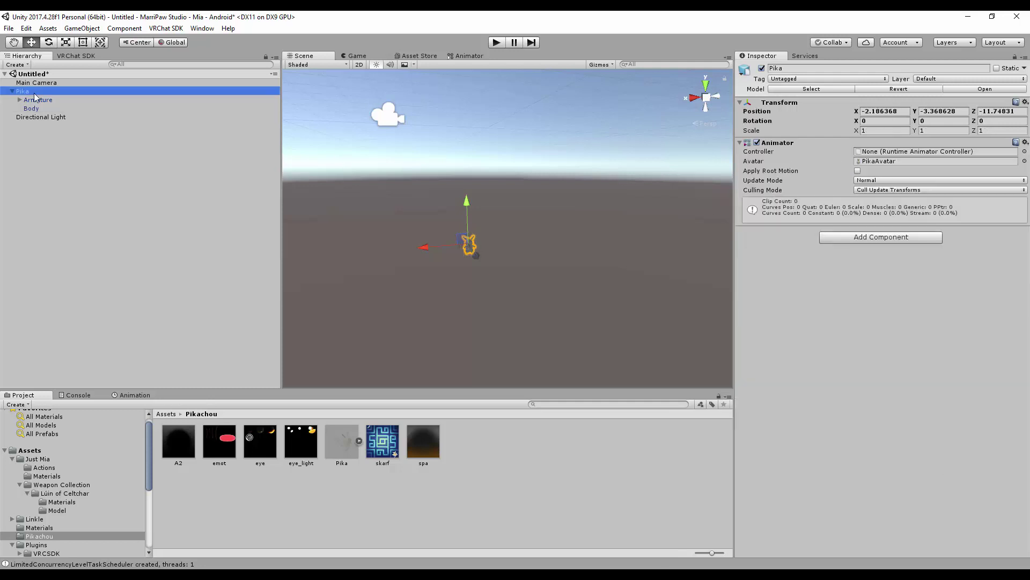
left_click(875, 111)
type("0")
key("Tab")
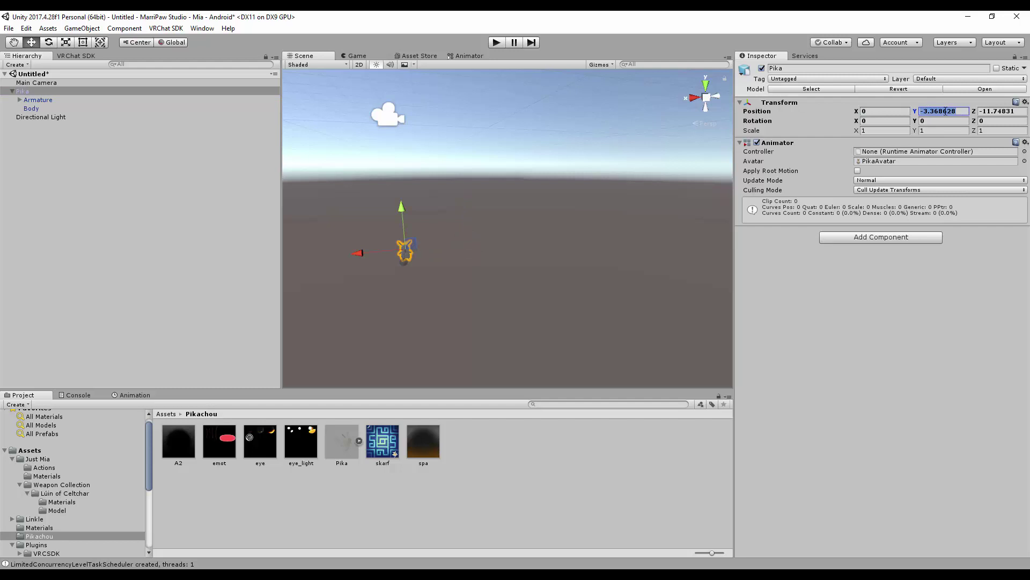
type("0")
key("Tab")
type("0")
Step: Frame the Pika model in the Scene view and check its selection there
double_click(82, 90)
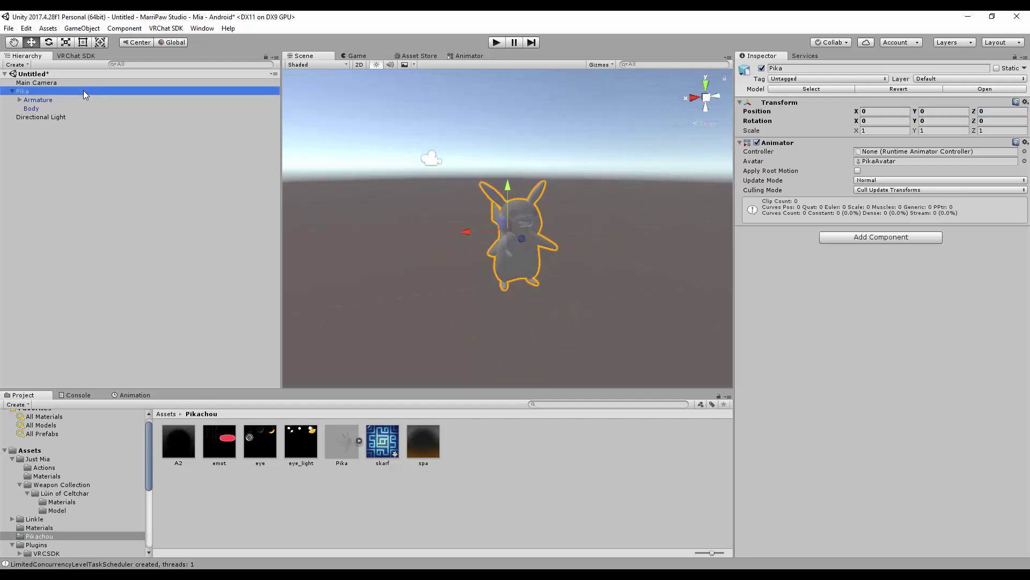
left_click(580, 217)
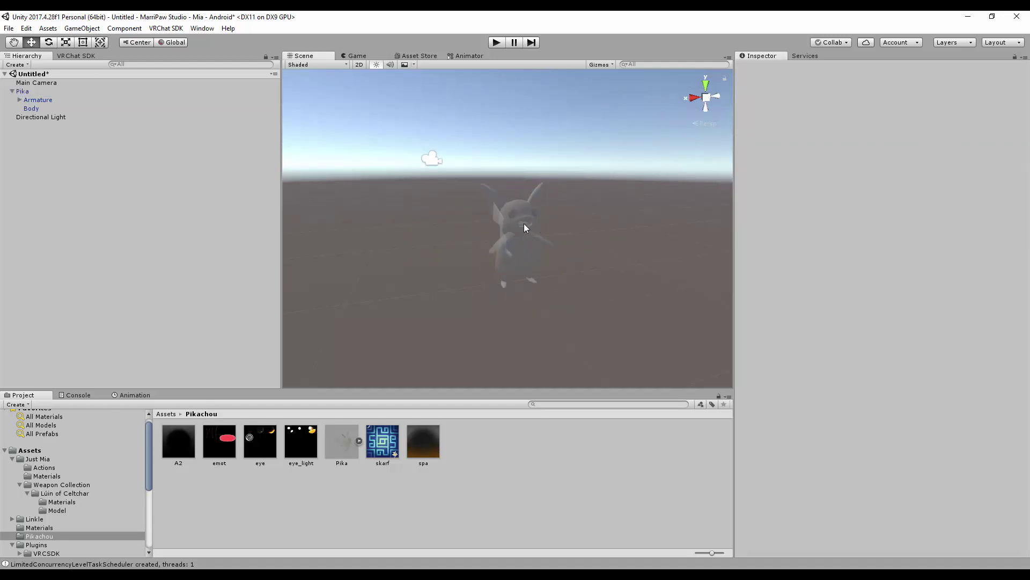
left_click_drag(619, 149, 450, 316)
left_click(629, 268)
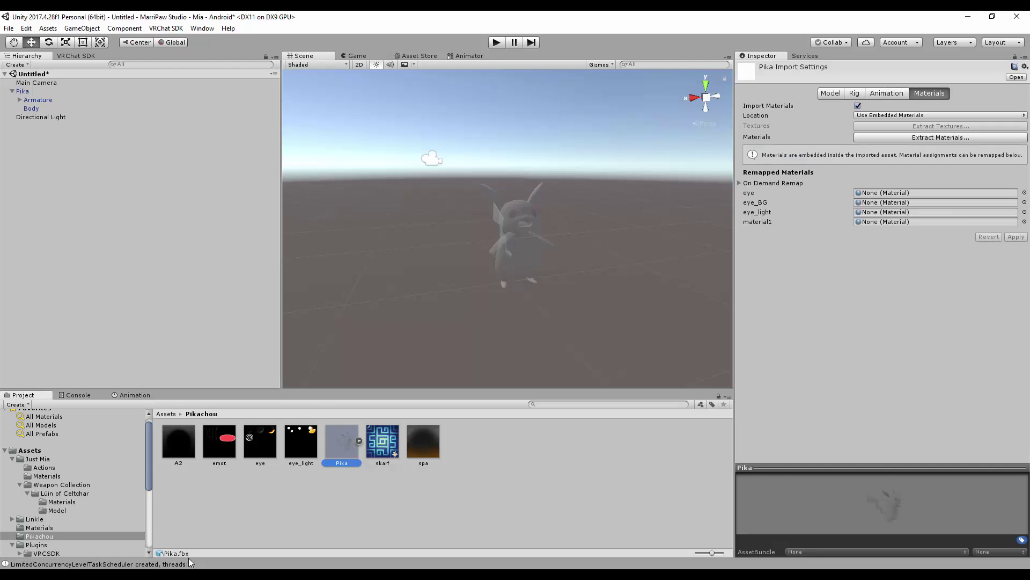
Step: Set Pika.fbx's material Location to Use External Materials (Legacy) and apply it
left_click(914, 116)
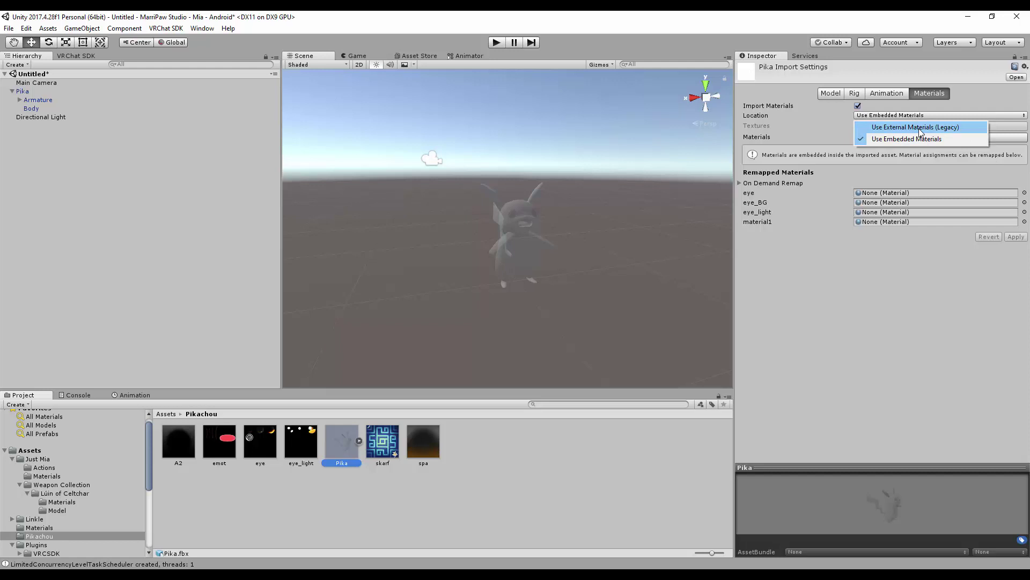
left_click(919, 129)
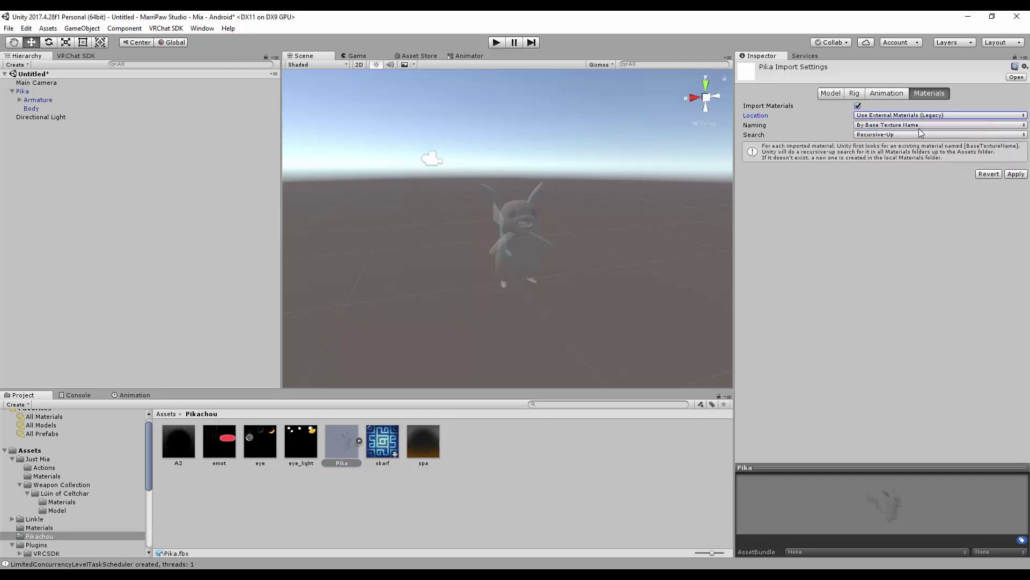
left_click(1016, 174)
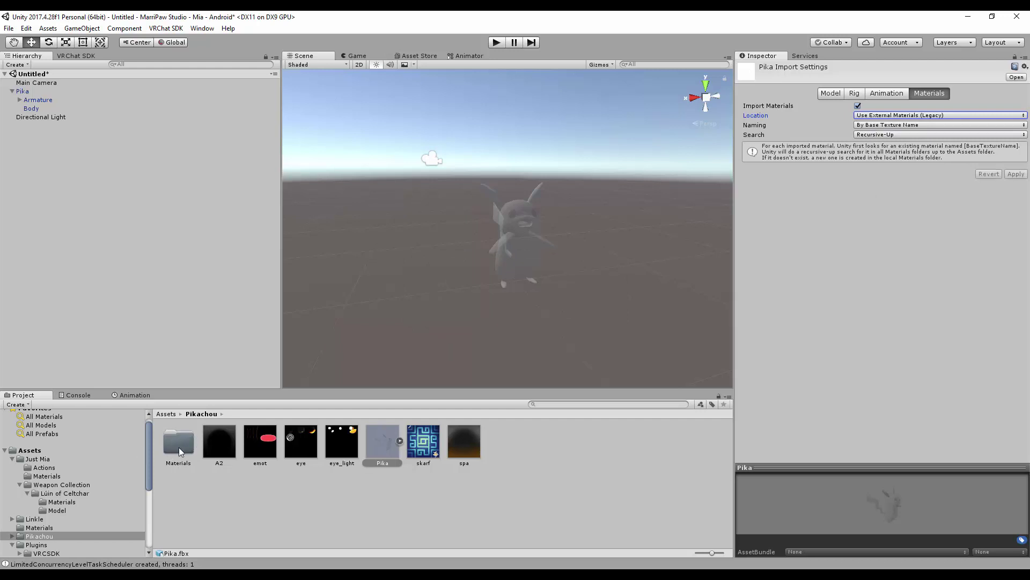
Step: Give the Body's eye material the VRChat/Mobile/Bumped Diffuse shader
left_click(30, 109)
left_click(816, 355)
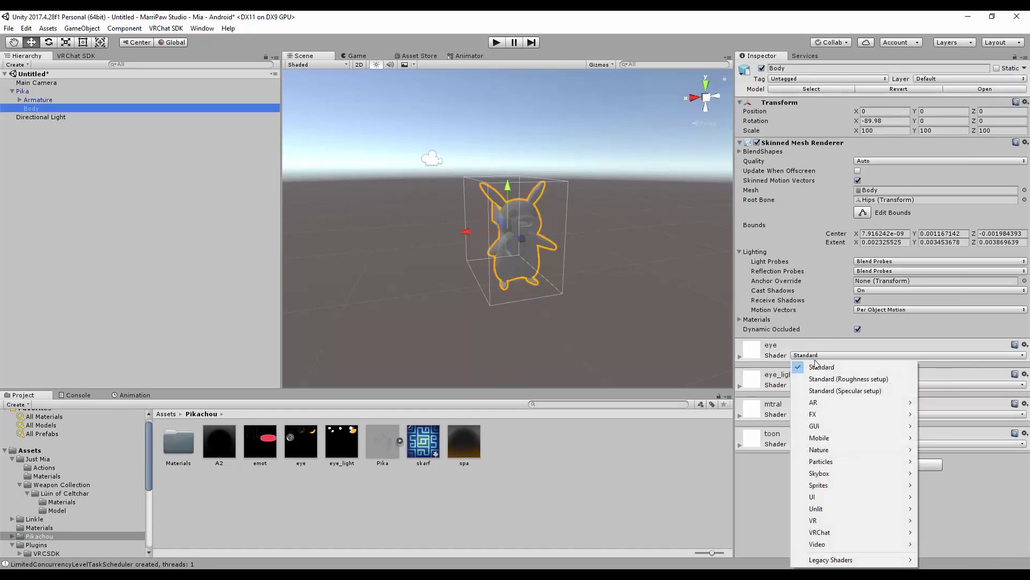
mouse_move(858, 532)
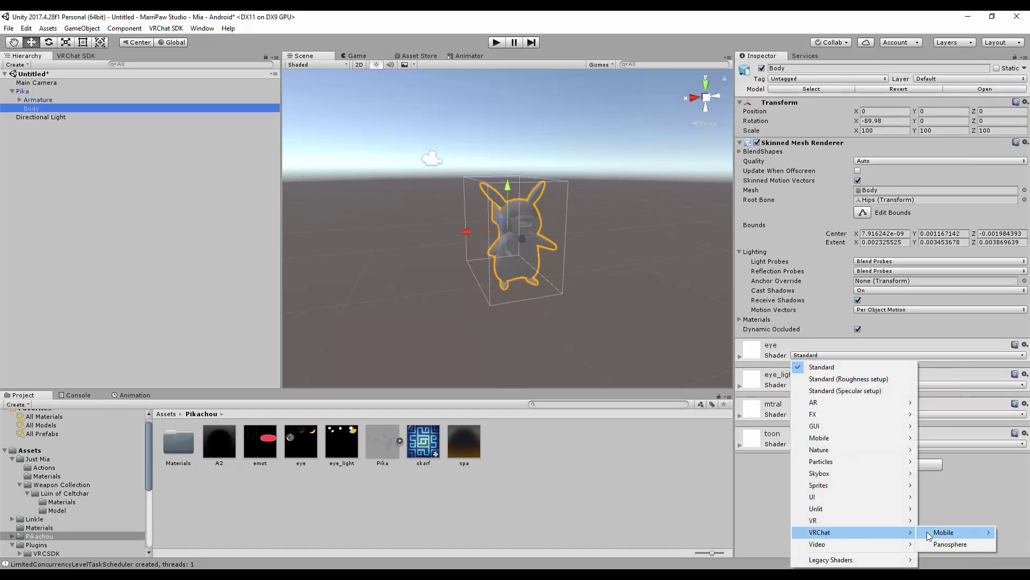
mouse_move(929, 535)
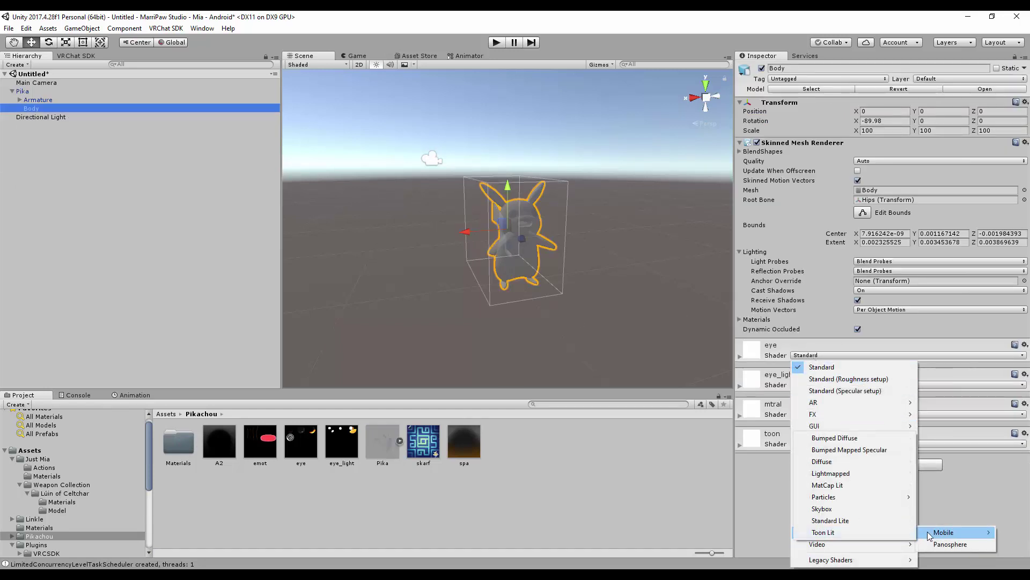
left_click(847, 439)
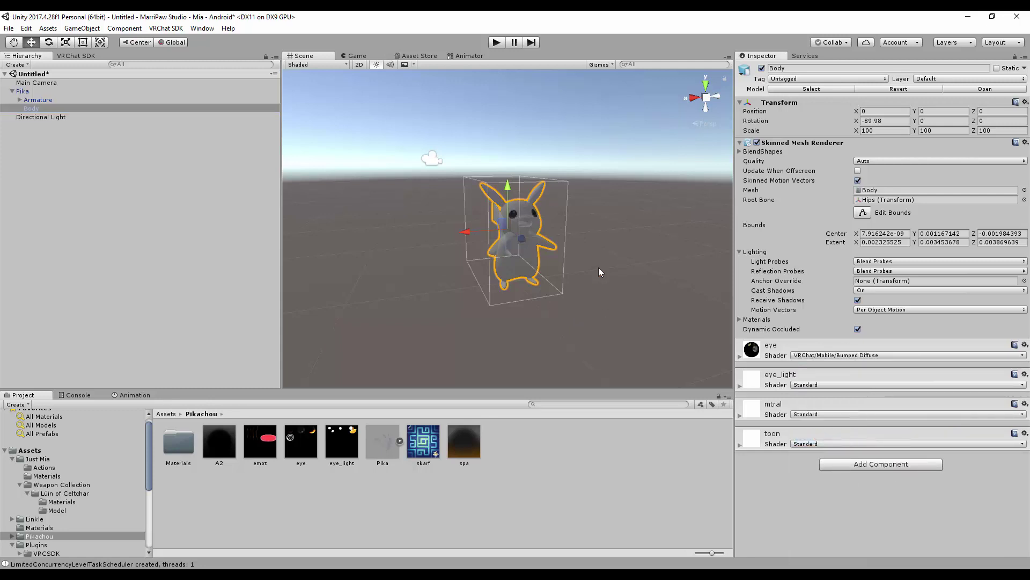
Step: Switch the eye_light and mtral materials to VRChat/Mobile/Bumped Diffuse as well
left_click(823, 384)
mouse_move(835, 356)
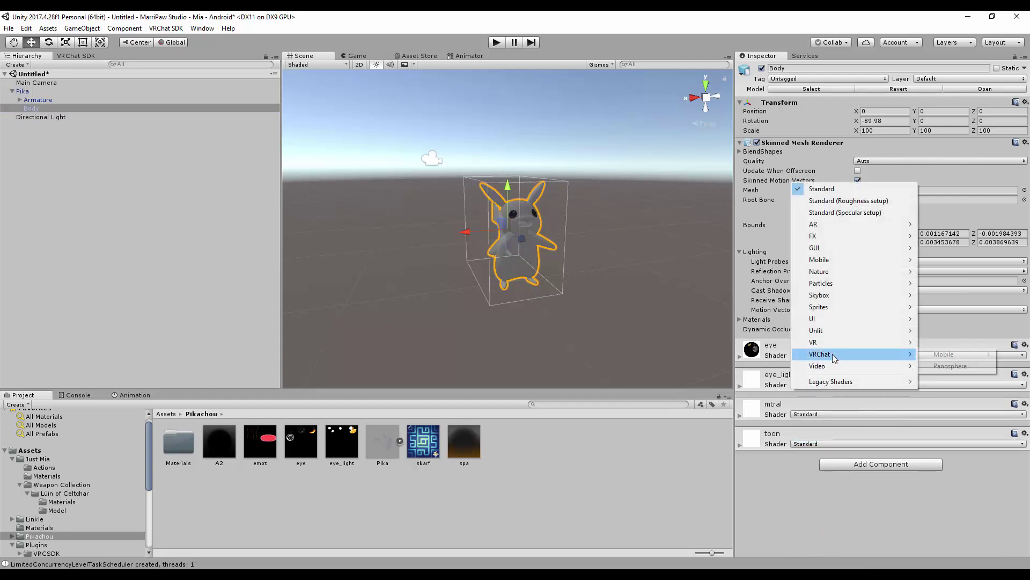
mouse_move(944, 354)
left_click(837, 356)
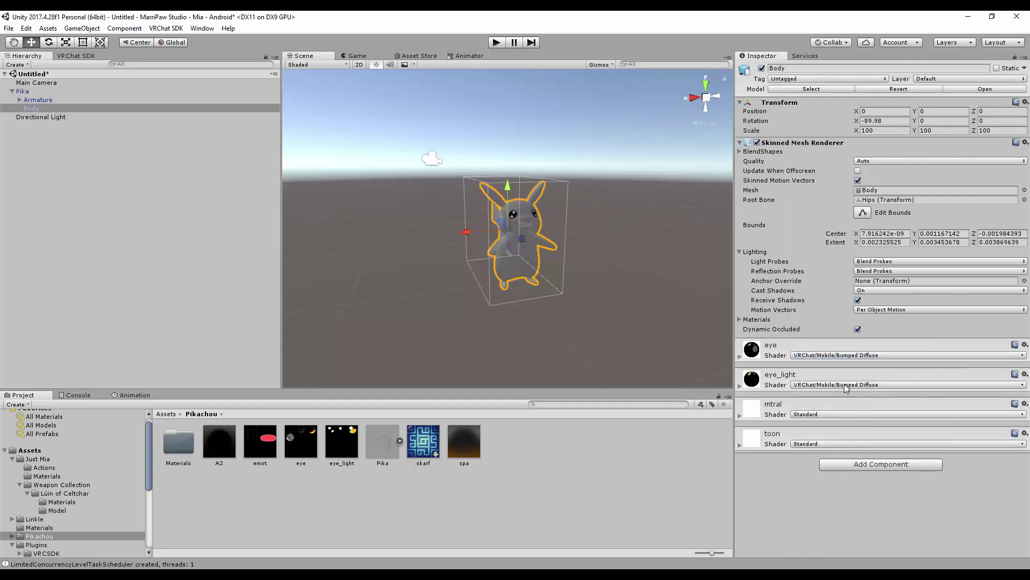
left_click(824, 416)
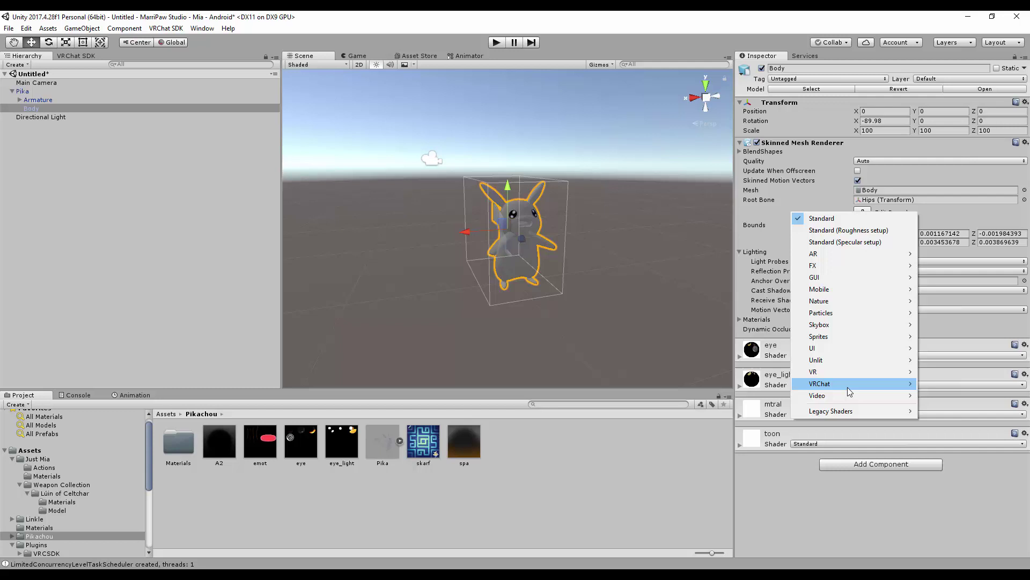
mouse_move(848, 384)
mouse_move(944, 384)
left_click(899, 383)
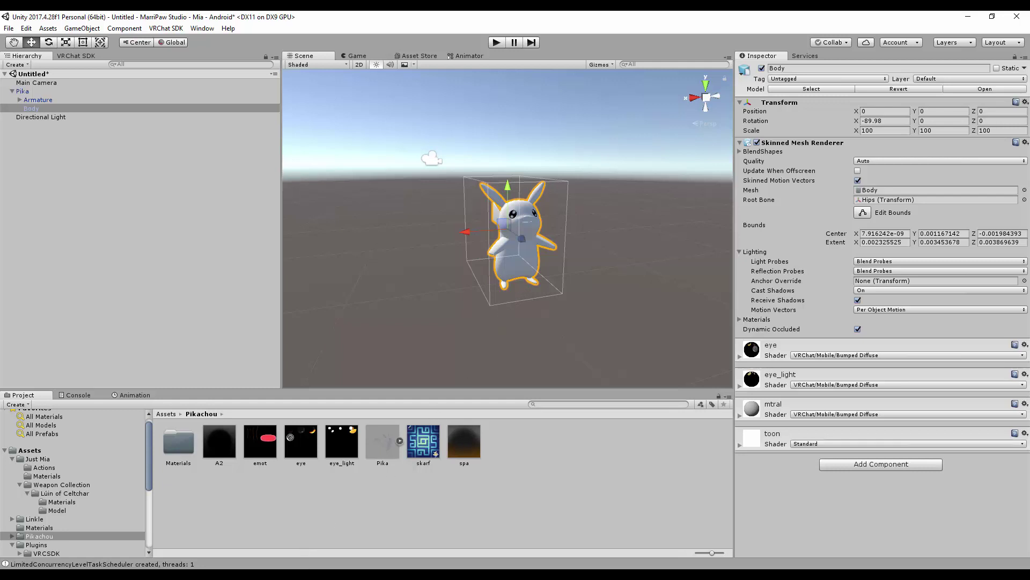
Step: Bring the avatar files Explorer window forward and reposition it
left_click(384, 568)
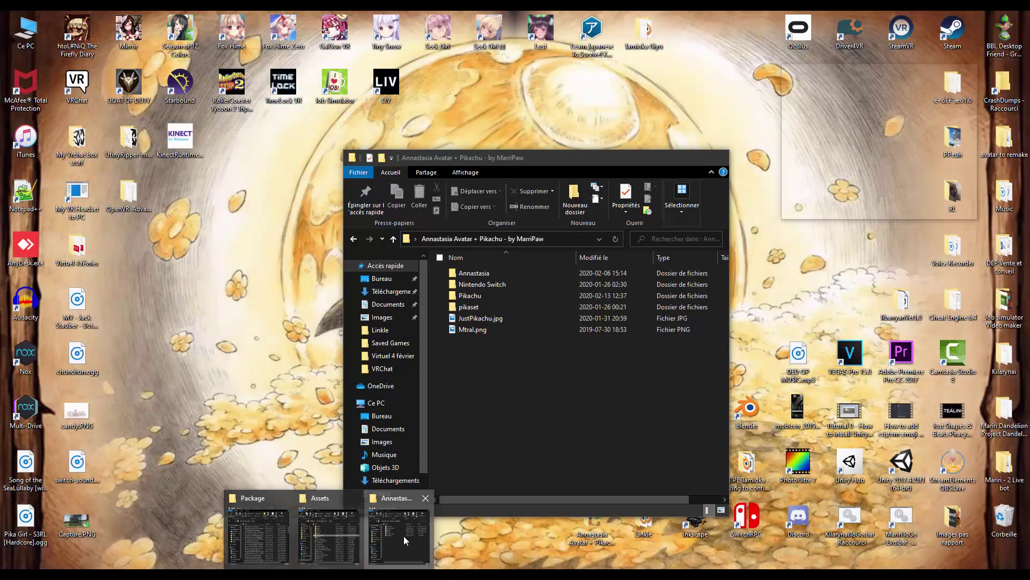
left_click(404, 535)
left_click_drag(528, 152, 483, 140)
left_click(470, 450)
left_click(377, 448)
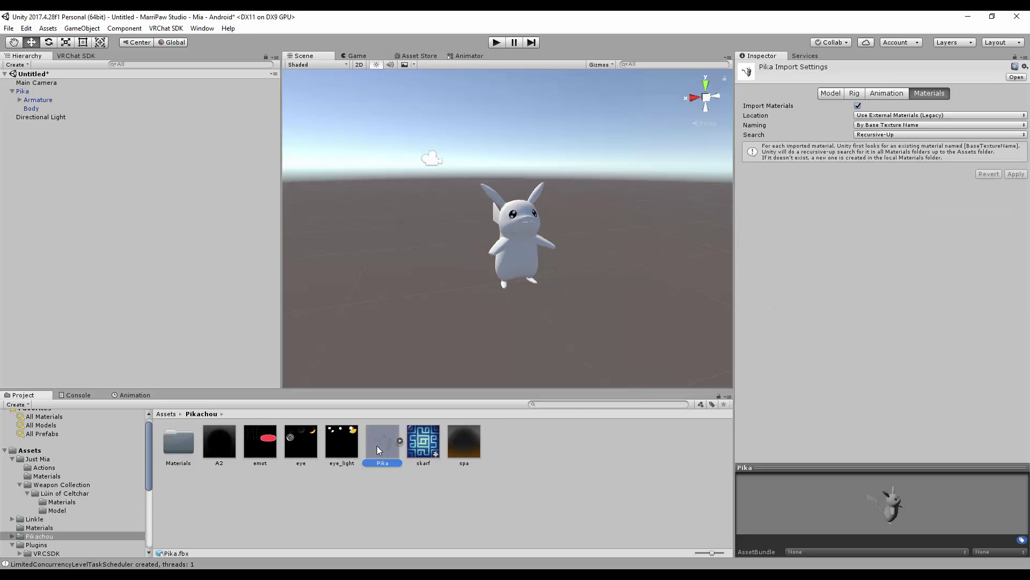
left_click(902, 116)
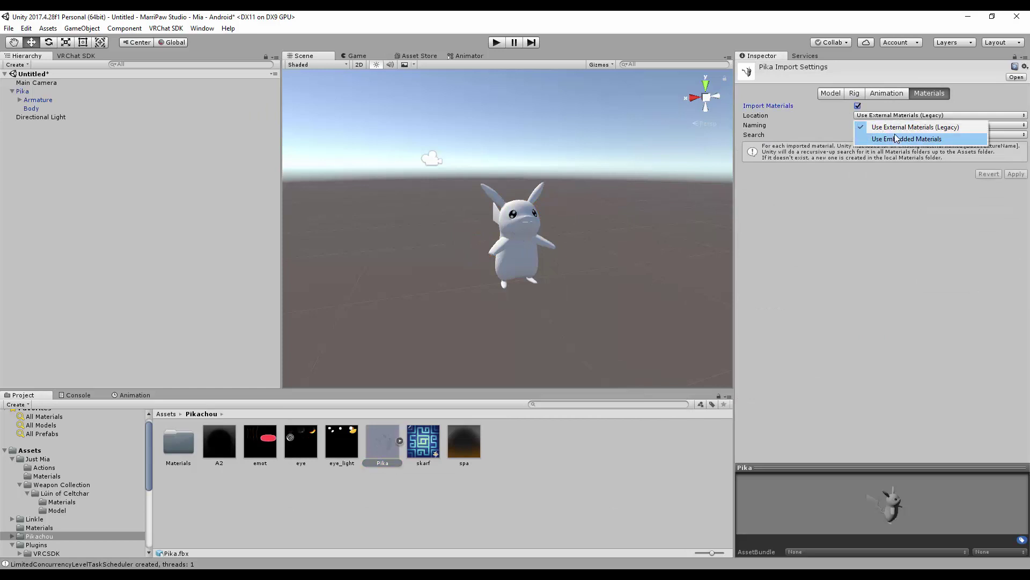
left_click(895, 138)
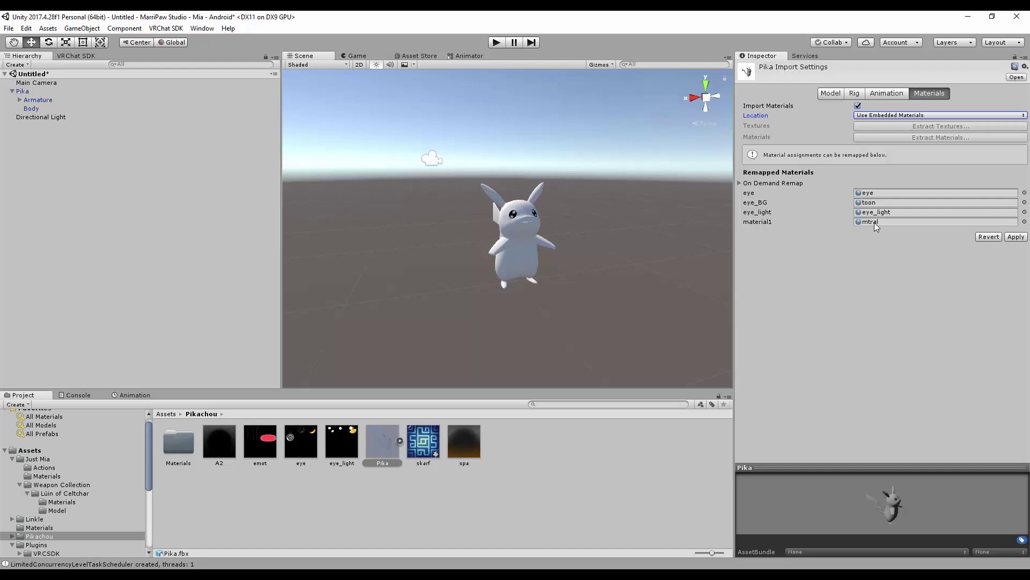
left_click(858, 116)
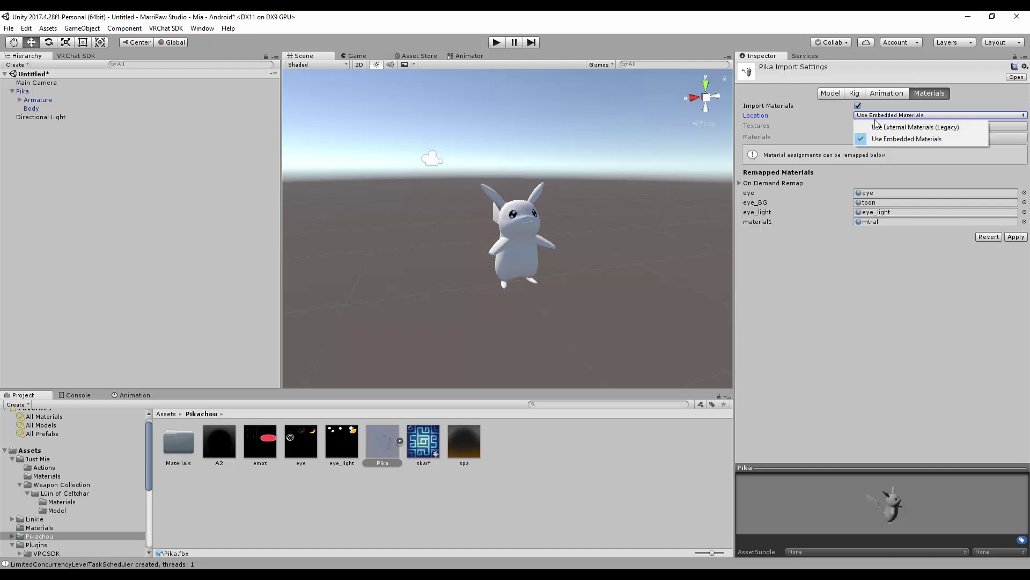
left_click(902, 125)
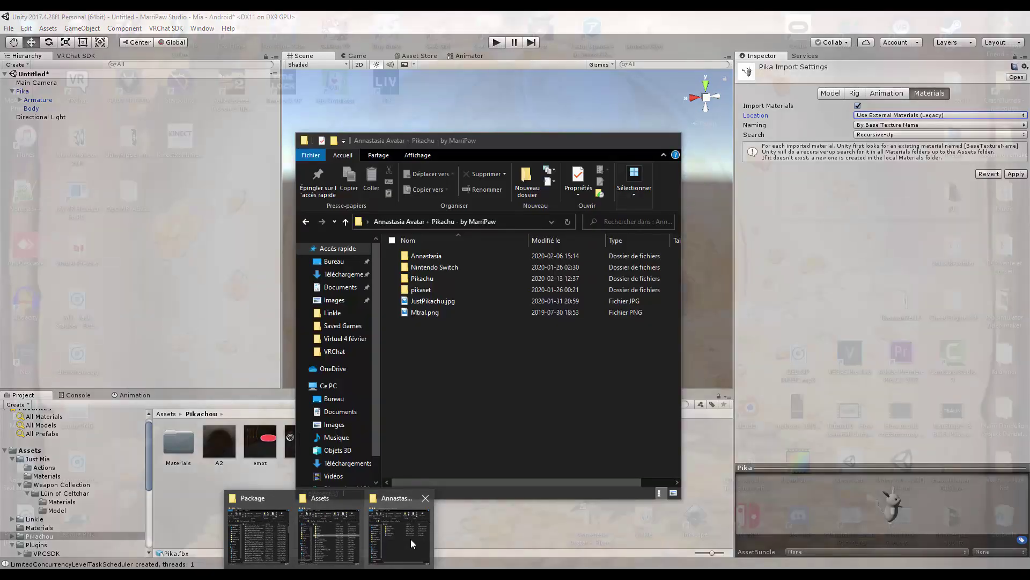
Step: Copy Mtral.png from the avatar files folder into Unity's Pikachou assets and select it
left_click(411, 539)
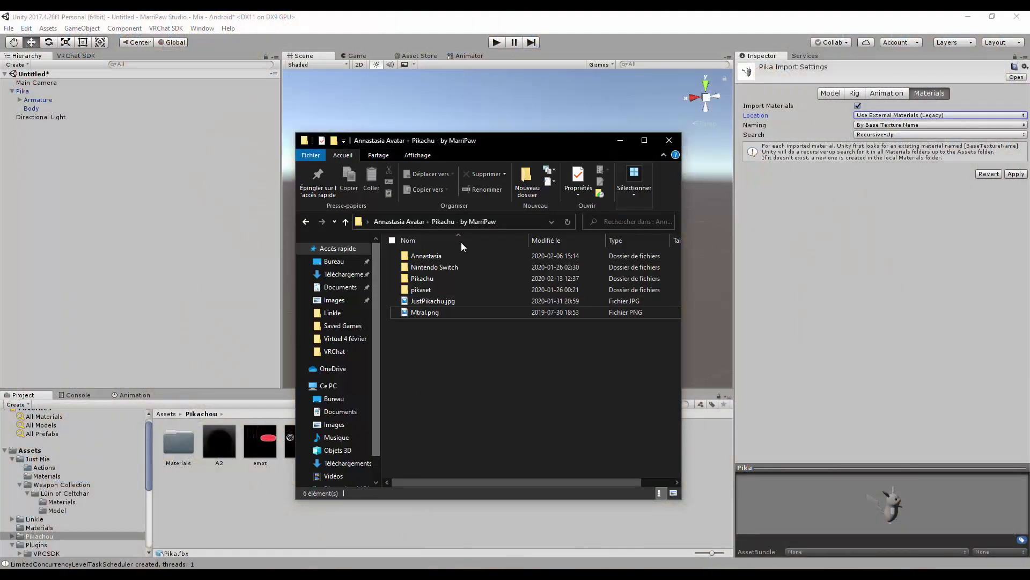
left_click_drag(434, 317, 450, 429)
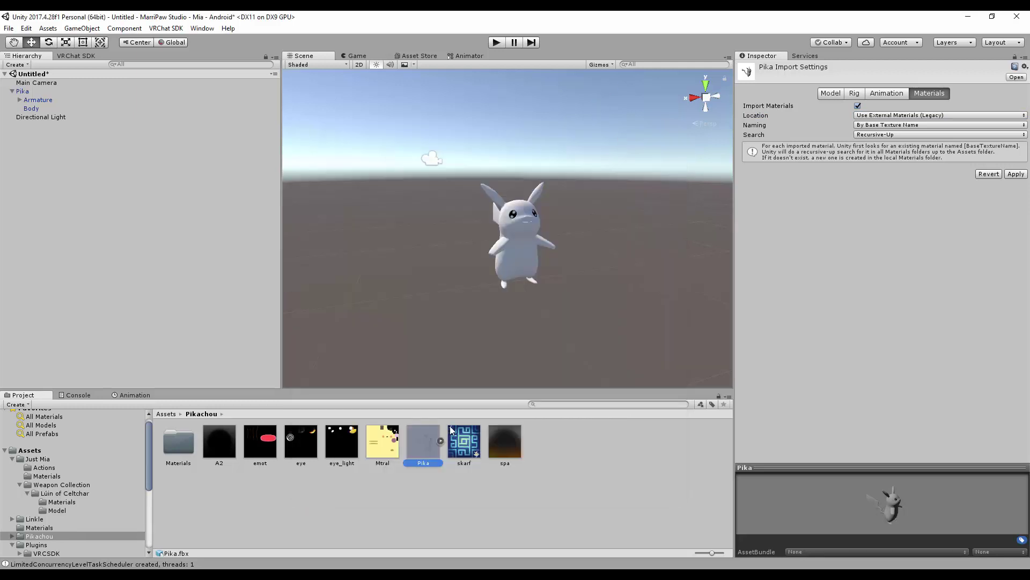
left_click(391, 462)
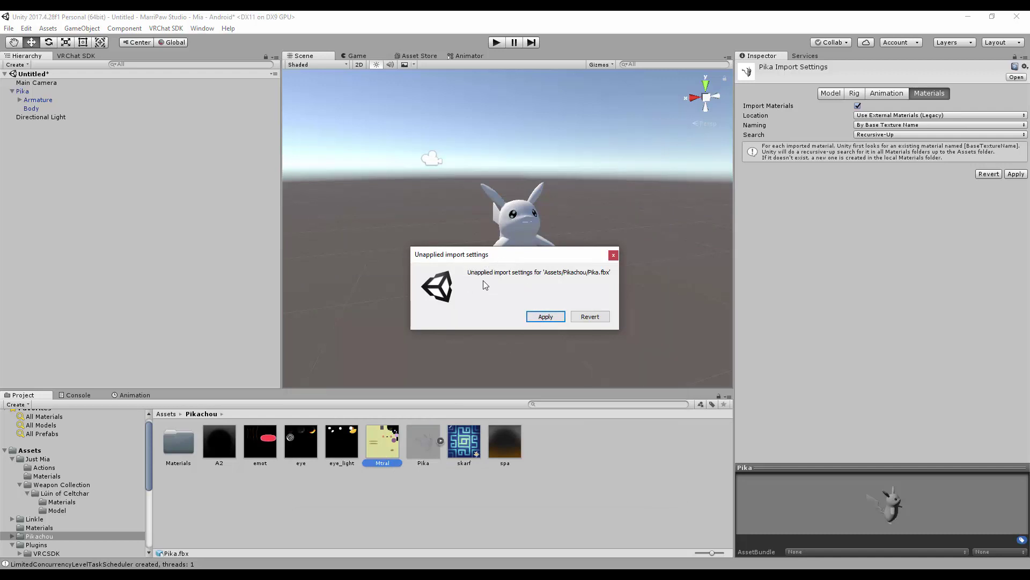
Step: Apply the pending Pika.fbx import settings from the unapplied-settings prompt
left_click(545, 316)
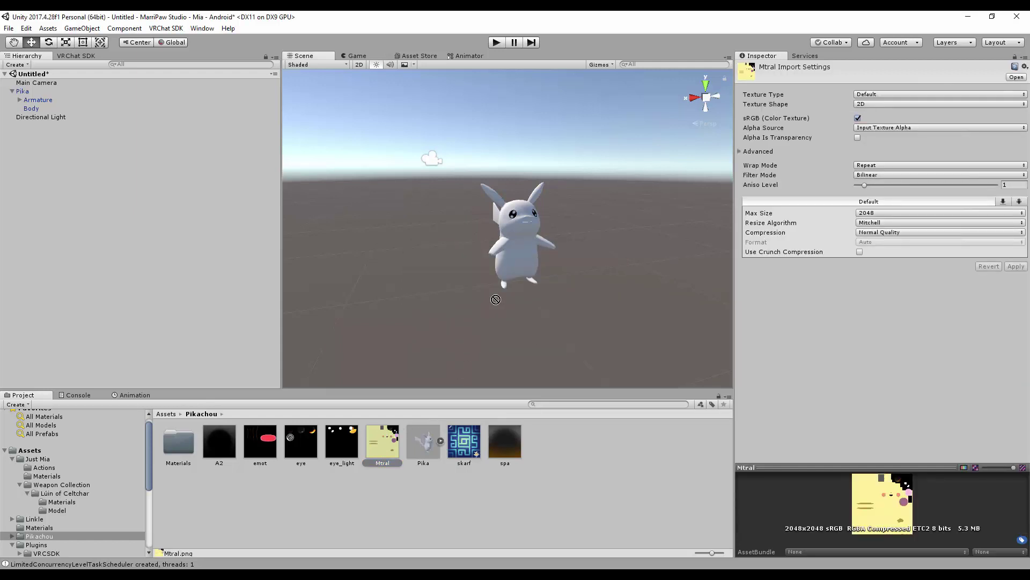
Step: Assign the Mtral texture as the Base (RGB) of Body's mtral material
left_click(520, 250)
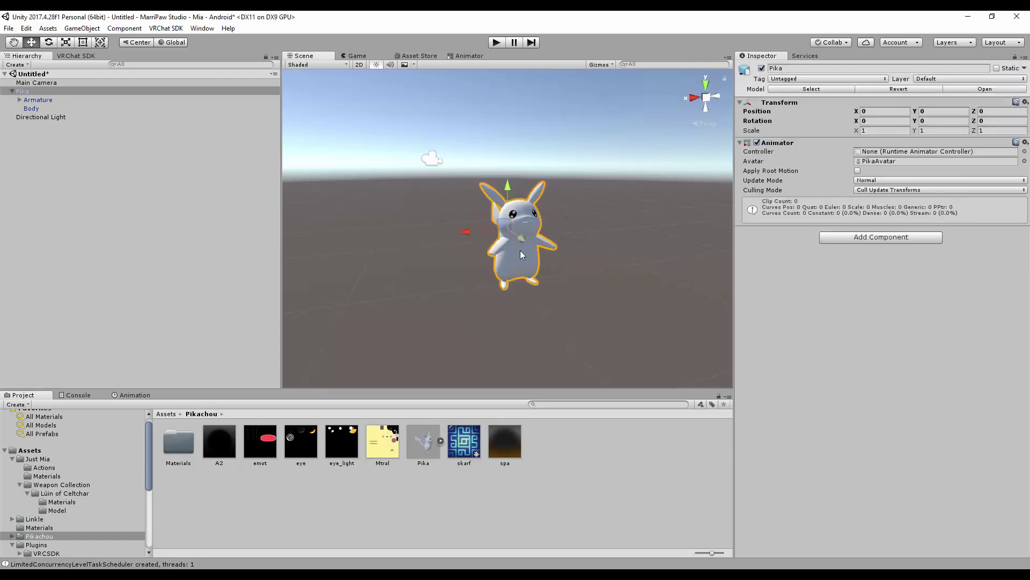
left_click(421, 432)
left_click(41, 109)
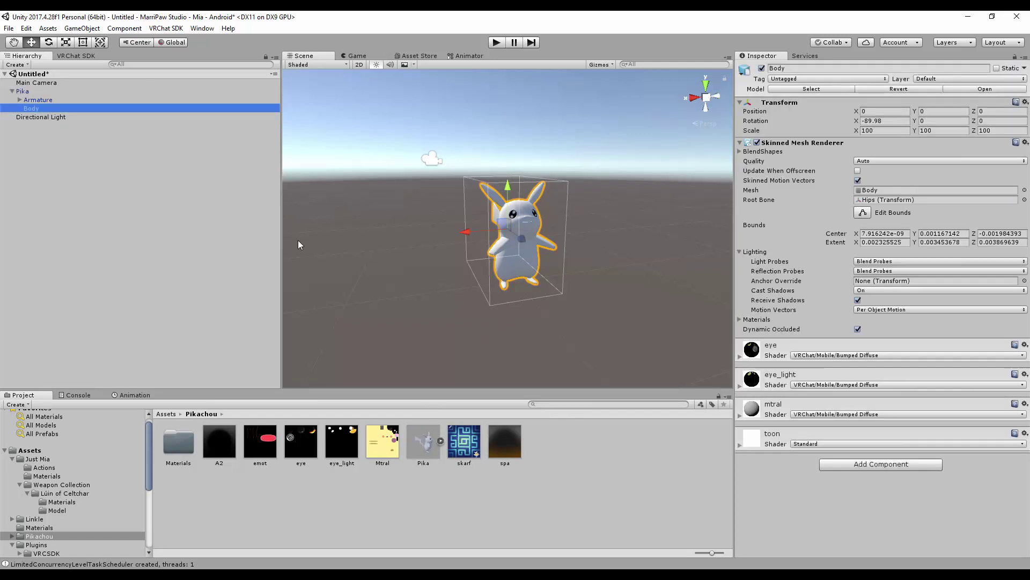
left_click(740, 416)
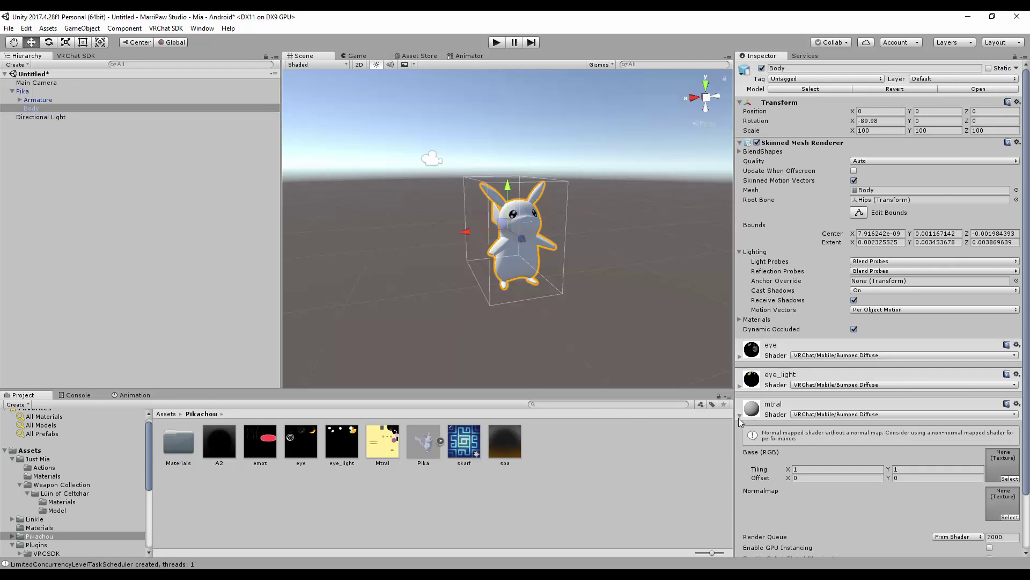
left_click(1013, 480)
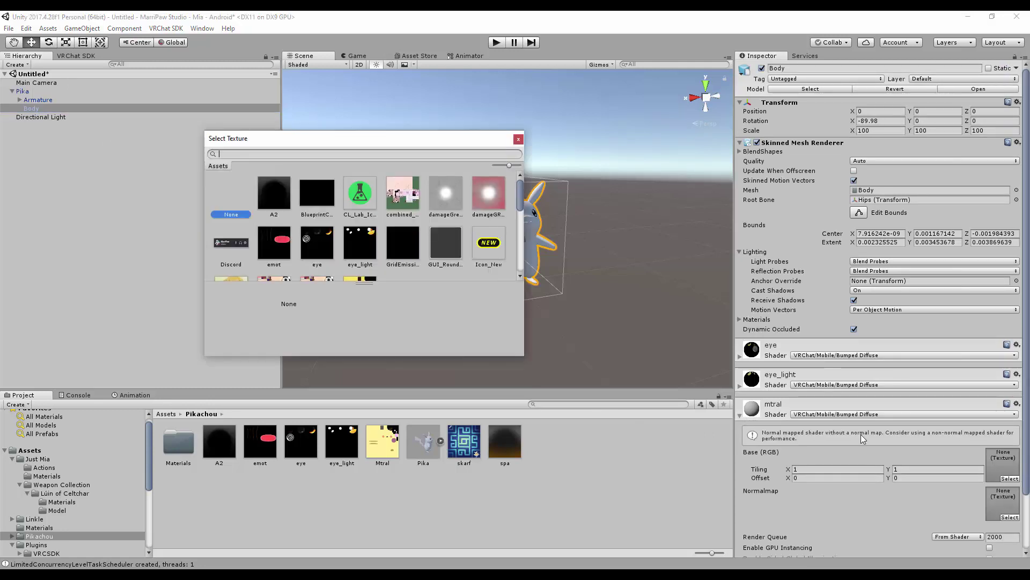
scroll(316, 242, "down", 2)
left_click(371, 230)
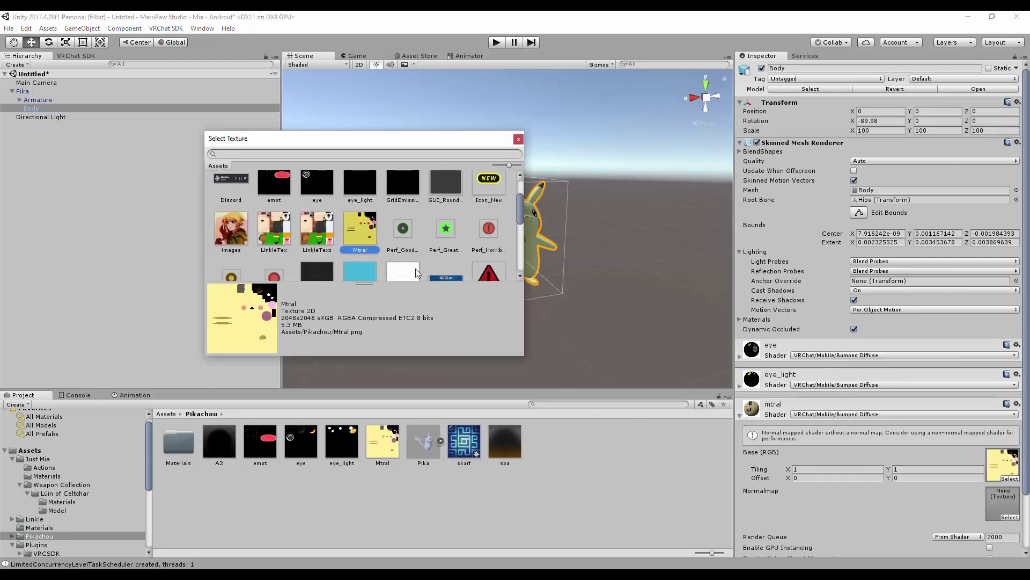
double_click(353, 230)
left_click(353, 232)
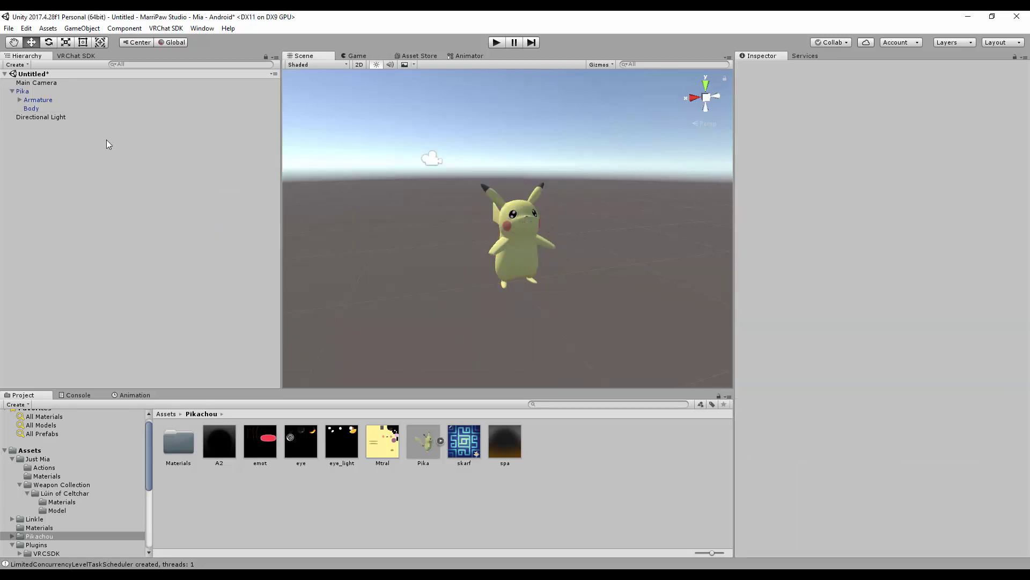
Step: Set Body's toon material shader to VRChat/Mobile/Bumped Diffuse
left_click(76, 109)
scroll(815, 445, "down", 3)
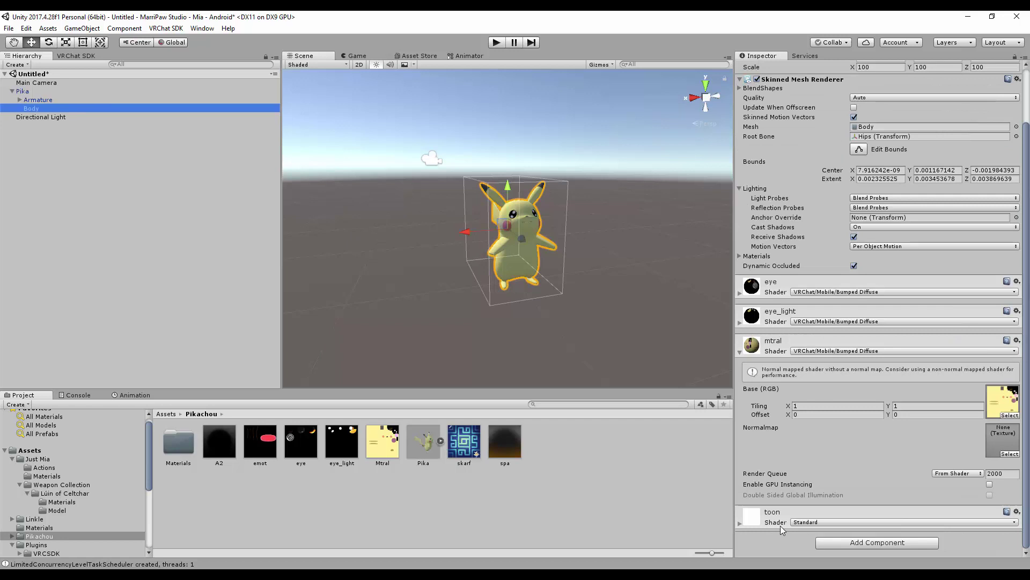
left_click(799, 523)
mouse_move(905, 494)
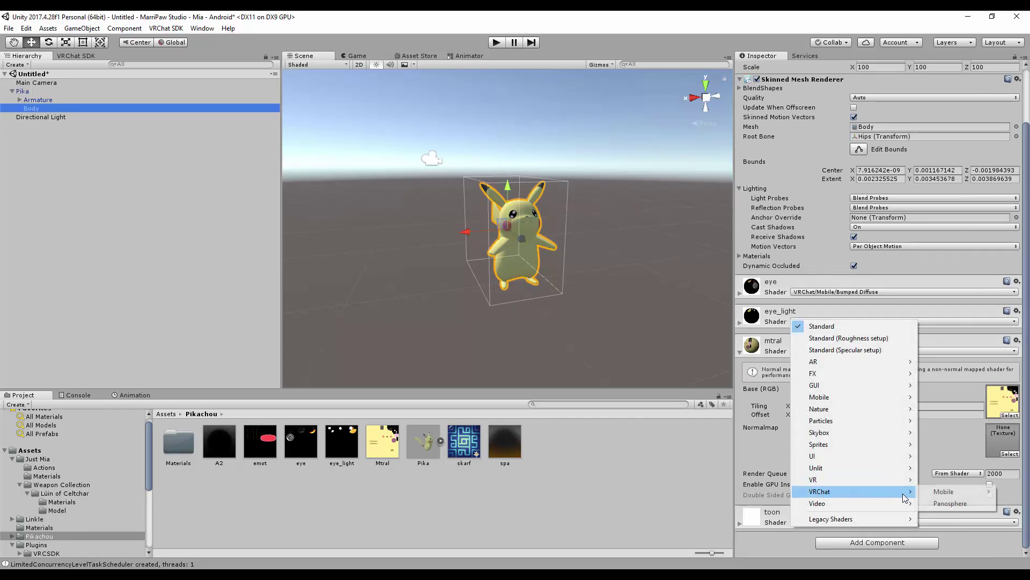
left_click(853, 406)
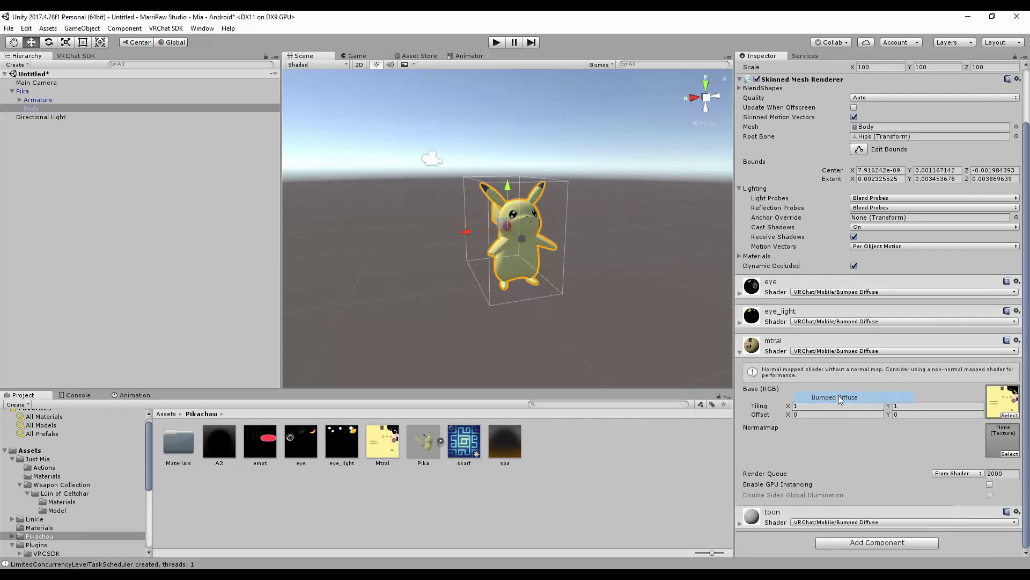
left_click_drag(631, 285, 467, 263, "alt")
scroll(467, 264, "up", 6)
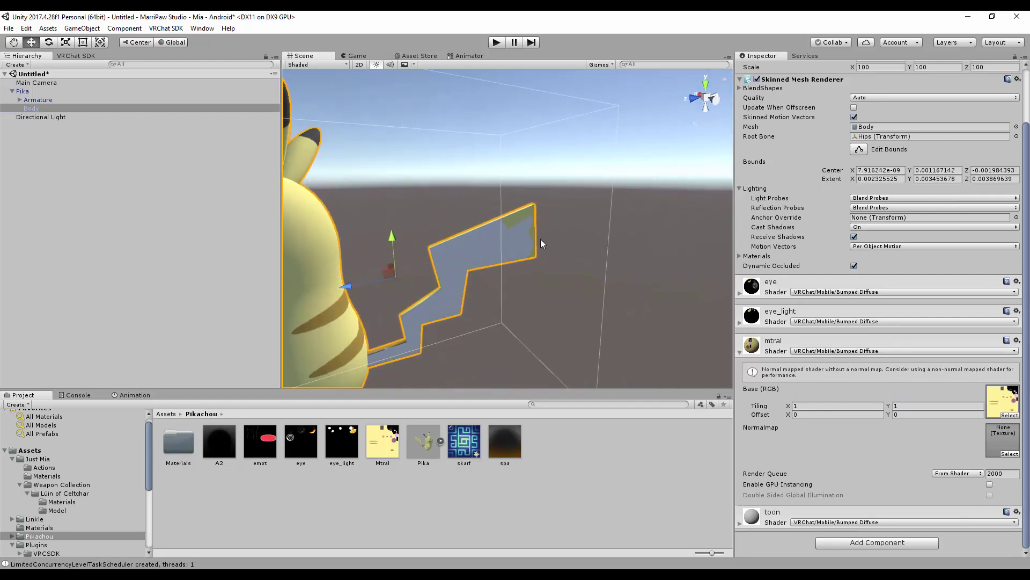
scroll(540, 240, "down", 8)
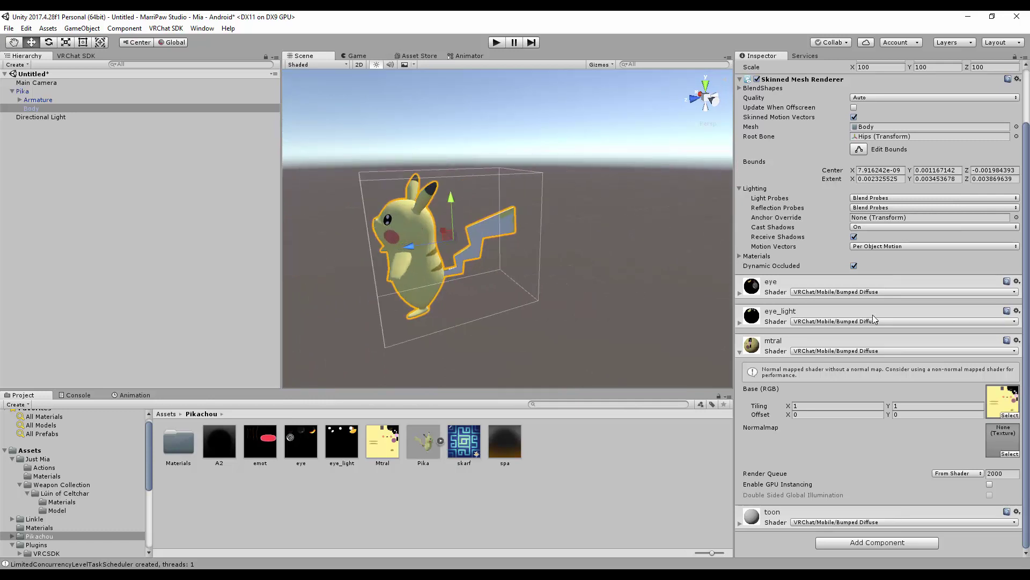
Step: Assign the Mtral texture as toon's Base (RGB) and orbit around the yellow Pikachu
left_click(746, 523)
scroll(1004, 504, "down", 4)
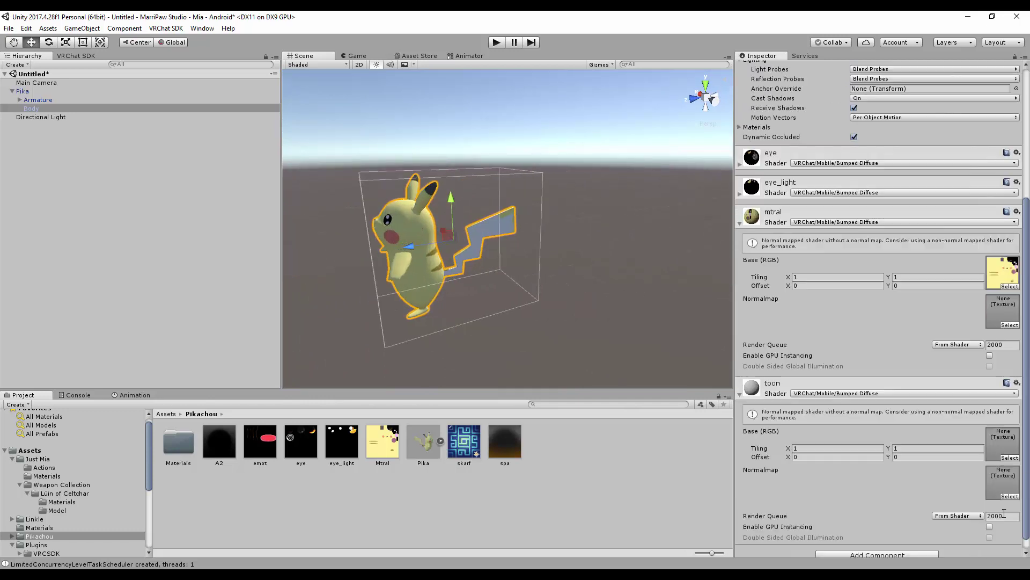
left_click(1010, 458)
scroll(416, 322, "down", 2)
left_click(360, 248)
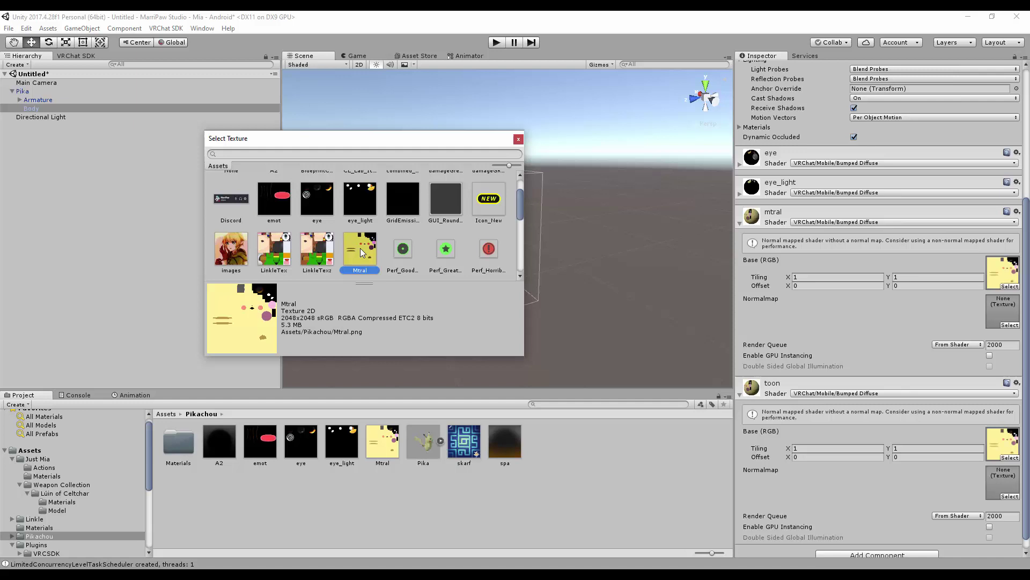
double_click(368, 247)
left_click(570, 269)
left_click_drag(570, 270, 904, 272, "alt")
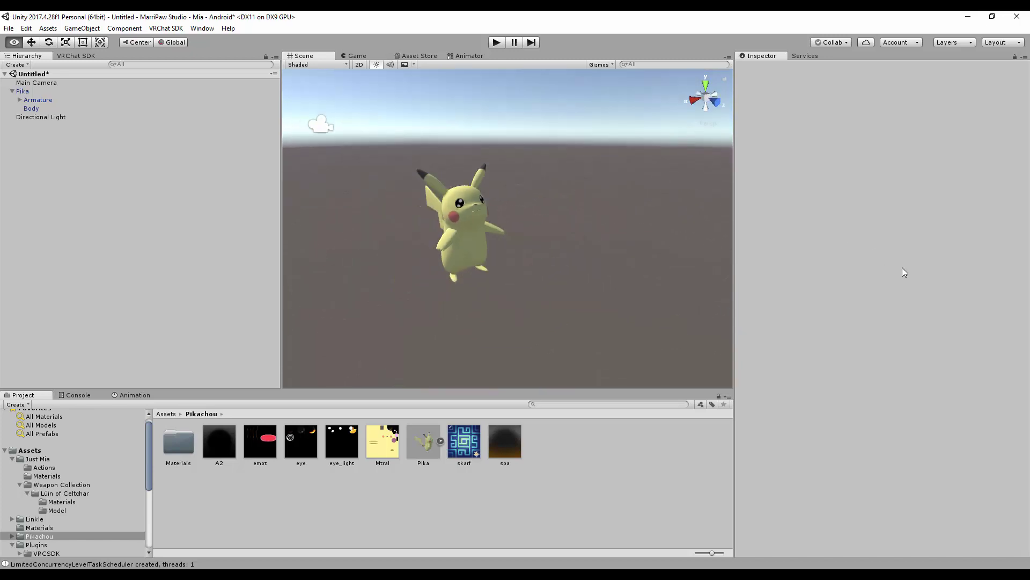
Step: Collapse Body's mtral material to review toon, then show Pika.fbx's import settings
left_click(28, 107)
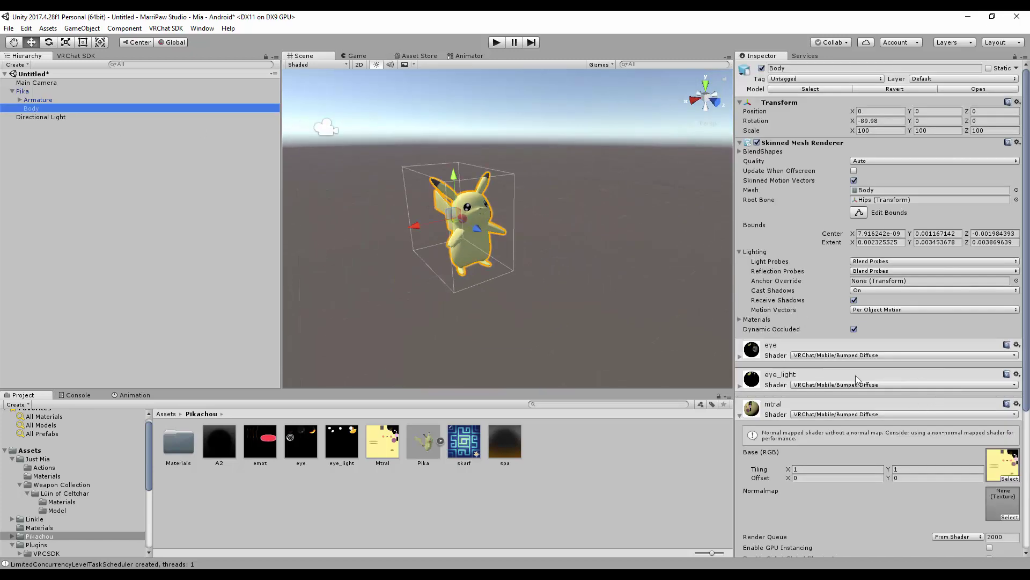
left_click(754, 414)
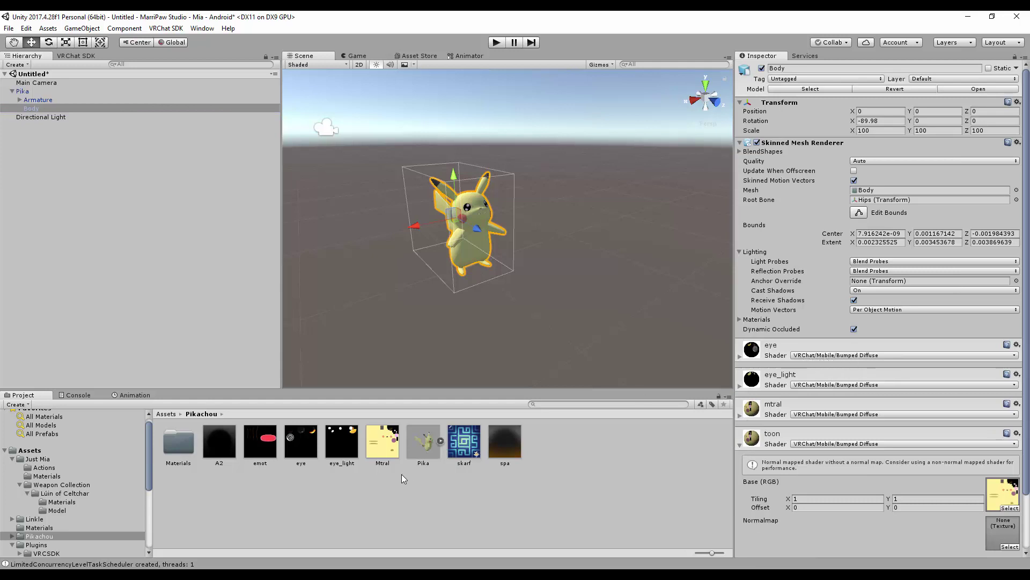
left_click(415, 441)
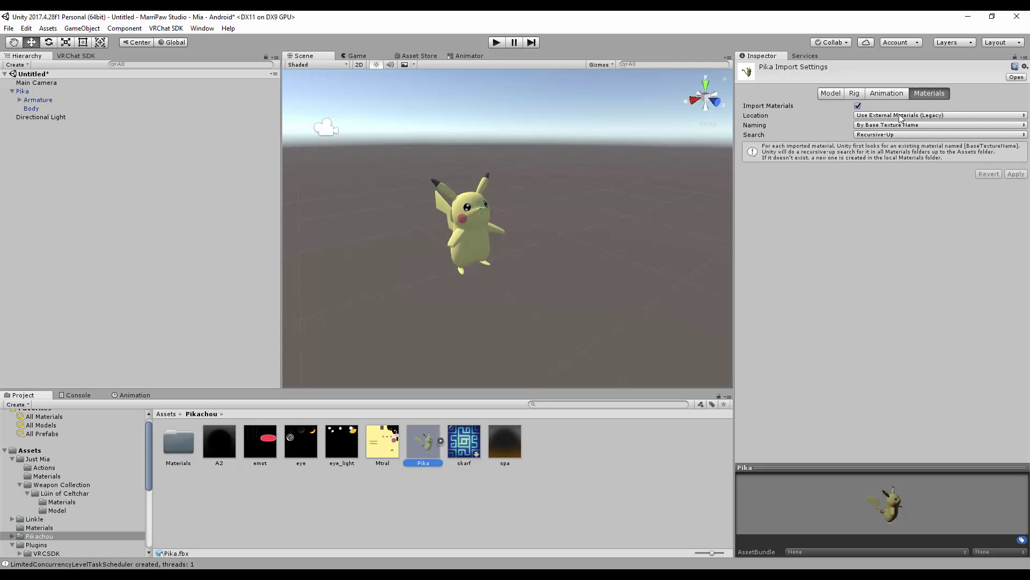
Step: Toggle Pika.fbx's material Location to embedded and back to External Materials (Legacy), then apply
left_click(866, 117)
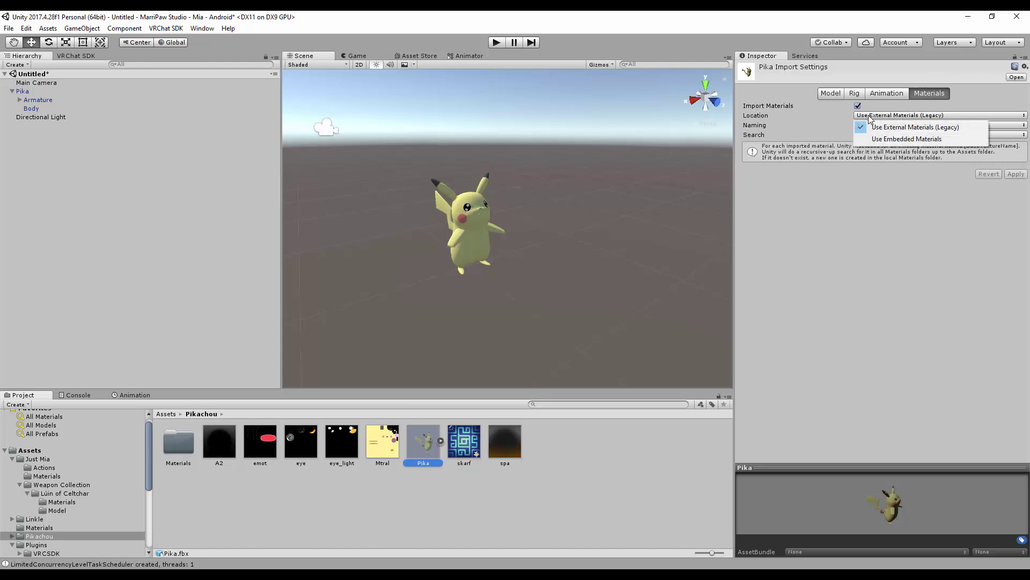
left_click(922, 141)
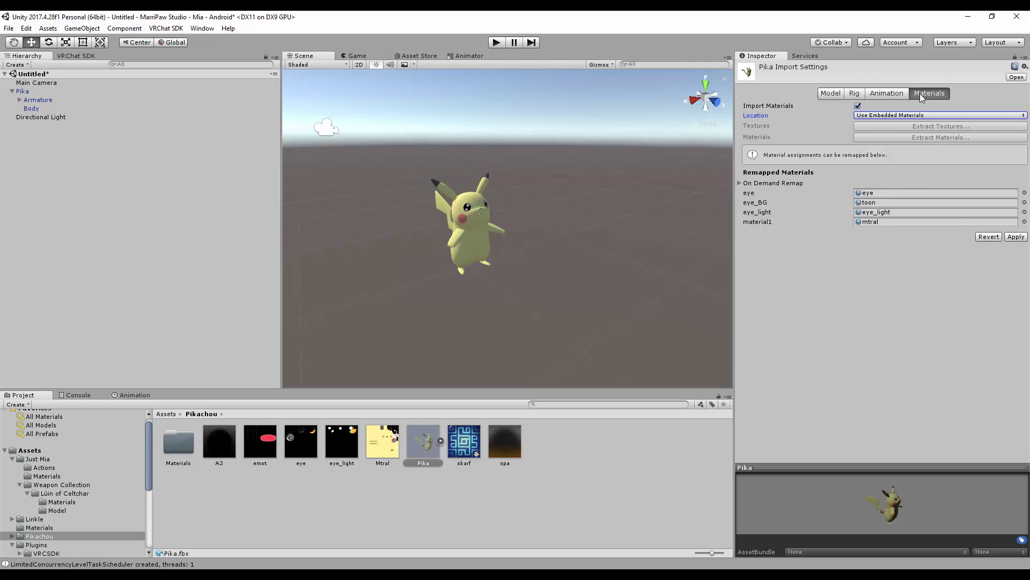
left_click(920, 116)
left_click(915, 127)
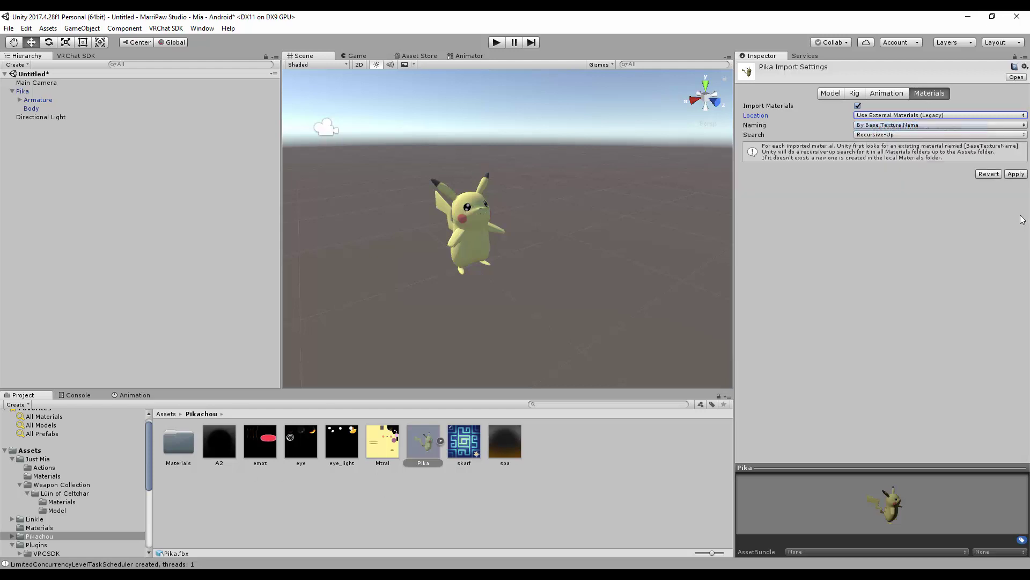
left_click(1014, 175)
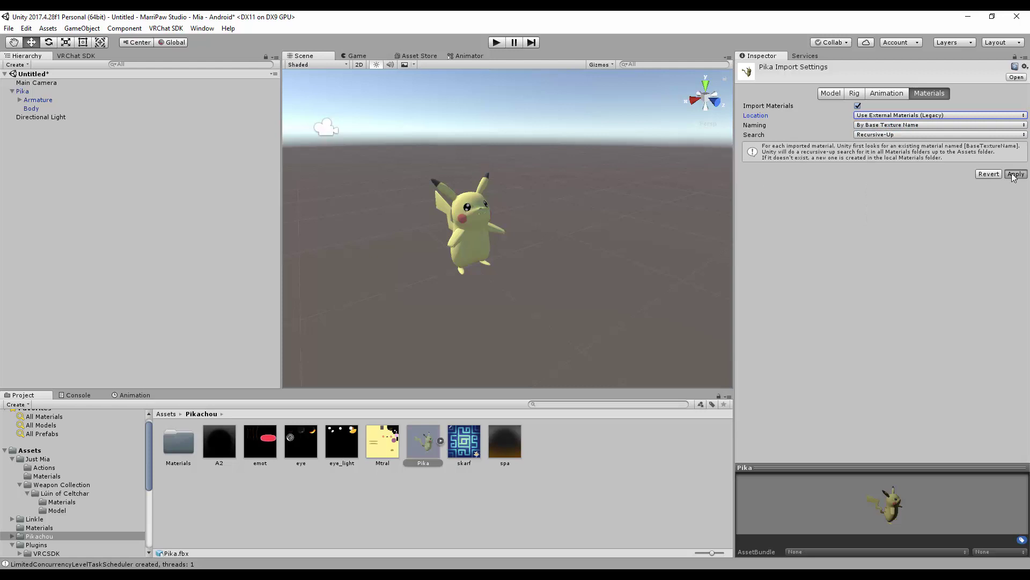
left_click(855, 93)
left_click(923, 107)
left_click(915, 153)
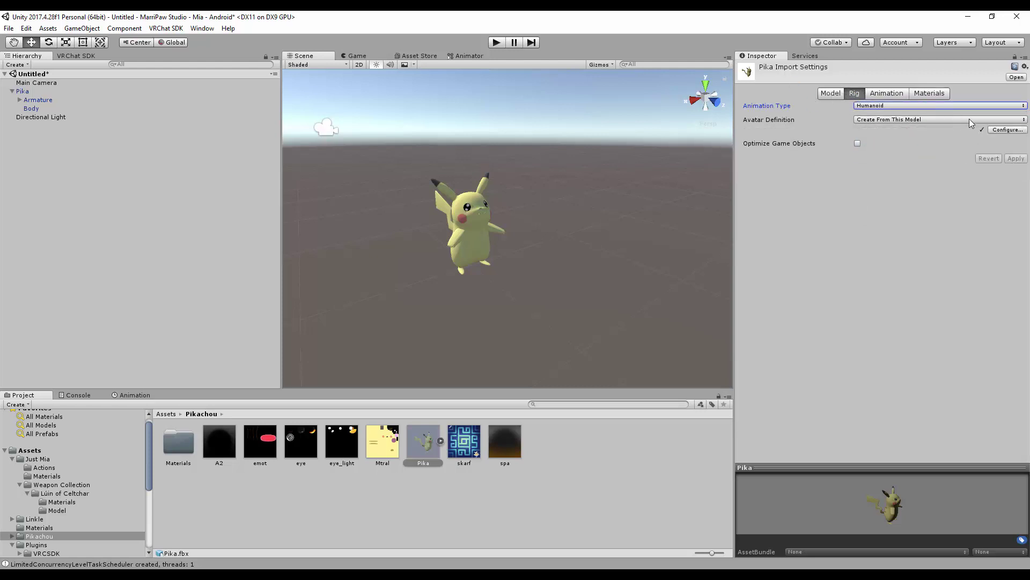
left_click(821, 93)
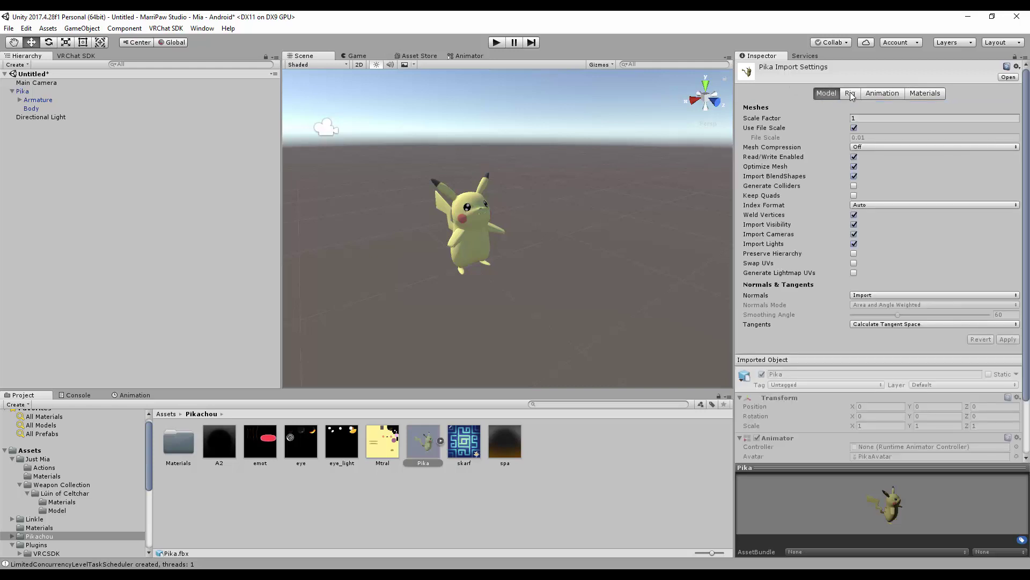
left_click(853, 94)
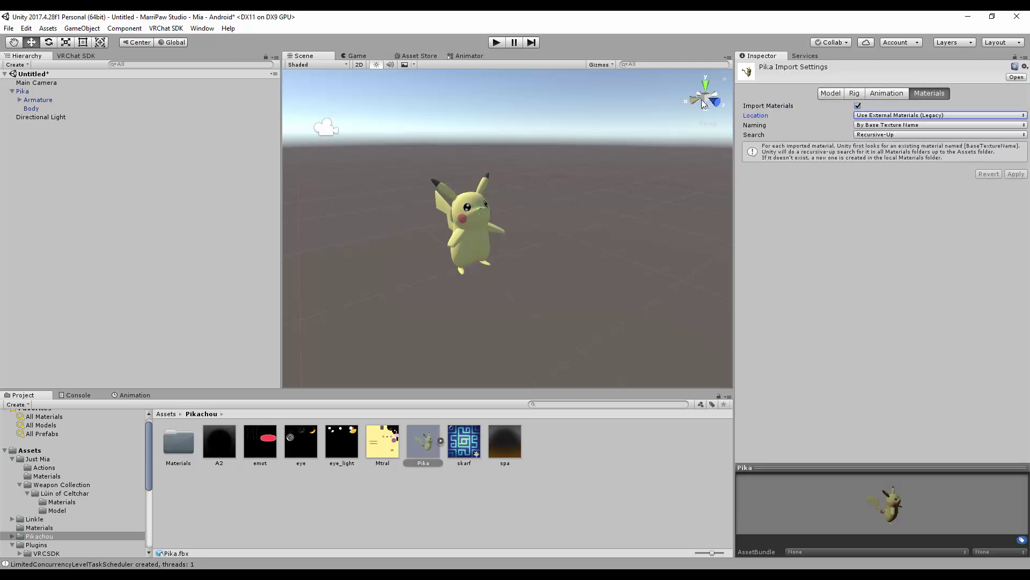